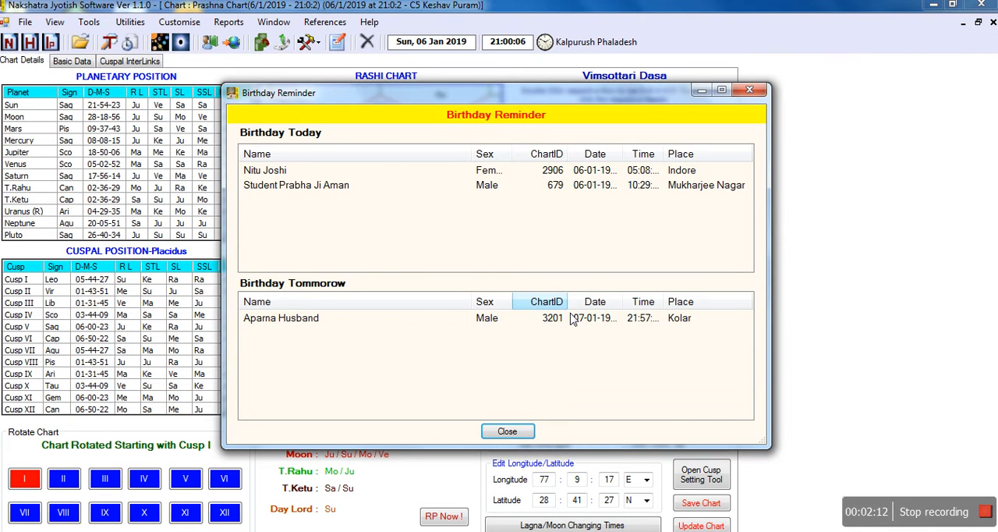
Dismiss the birthday reminder and close the Prashna chart without saving it.
click(513, 434)
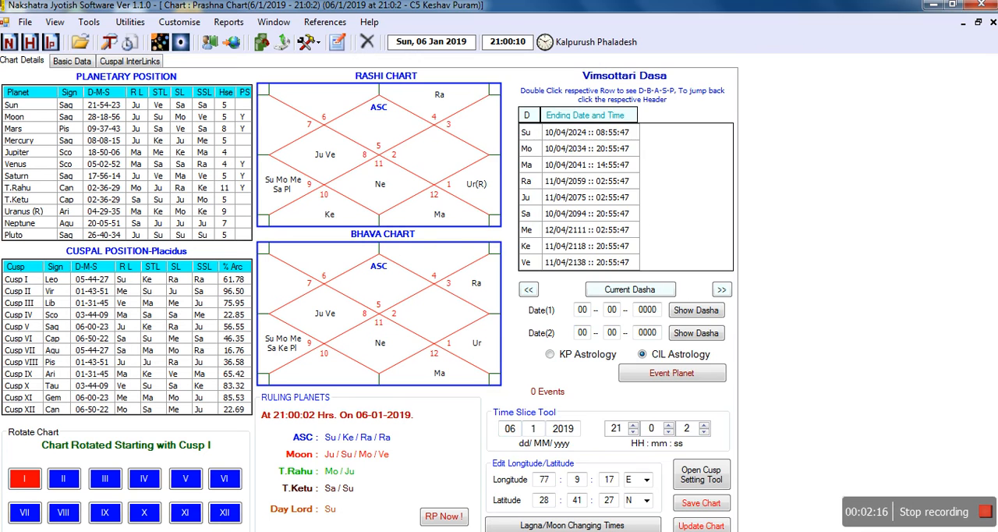
key(alt+Tab)
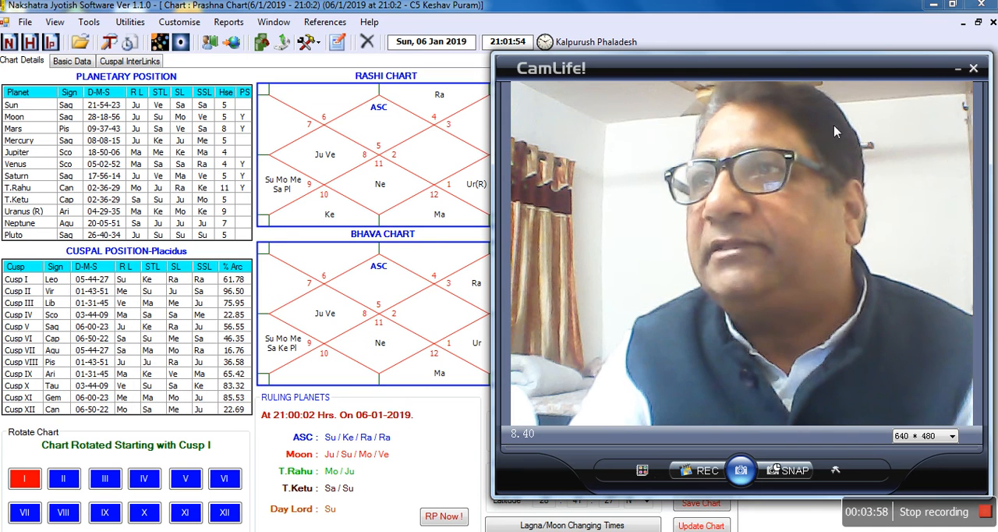
click(992, 23)
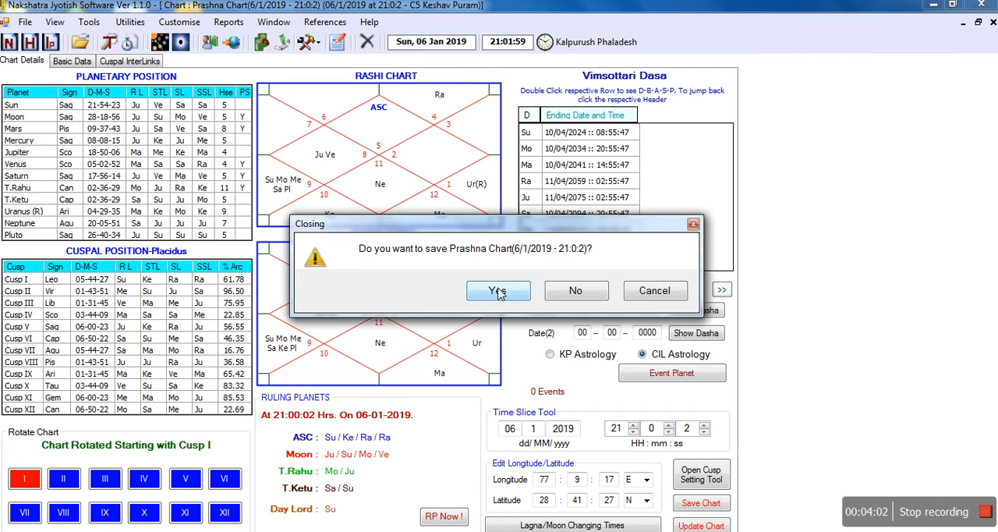
click(579, 294)
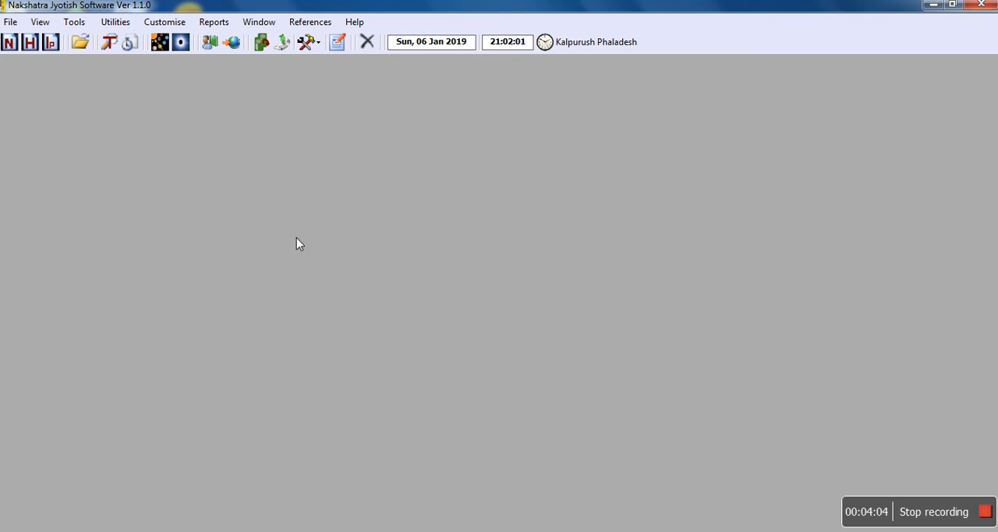
Start a new natal chart named Twin Female Child with sex Female and category BTR.
click(12, 23)
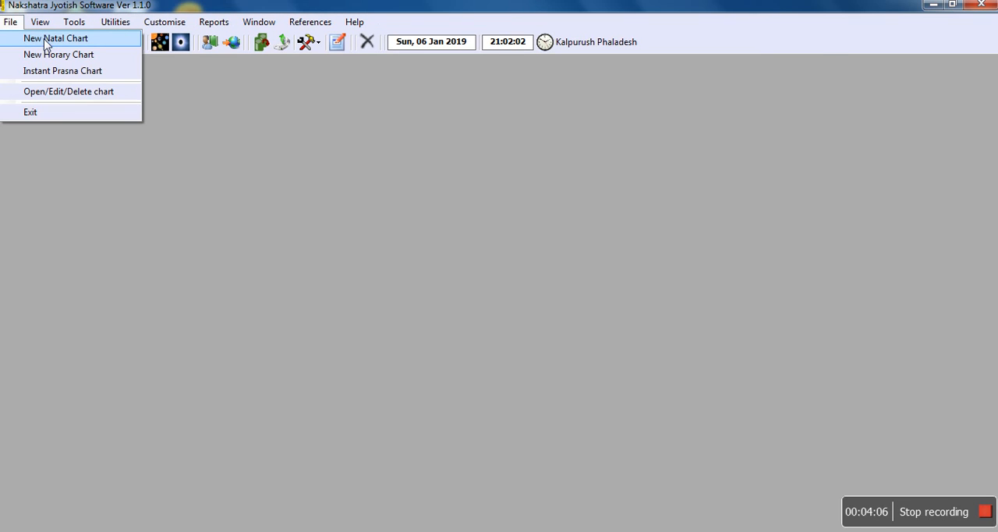
click(41, 38)
text(t)
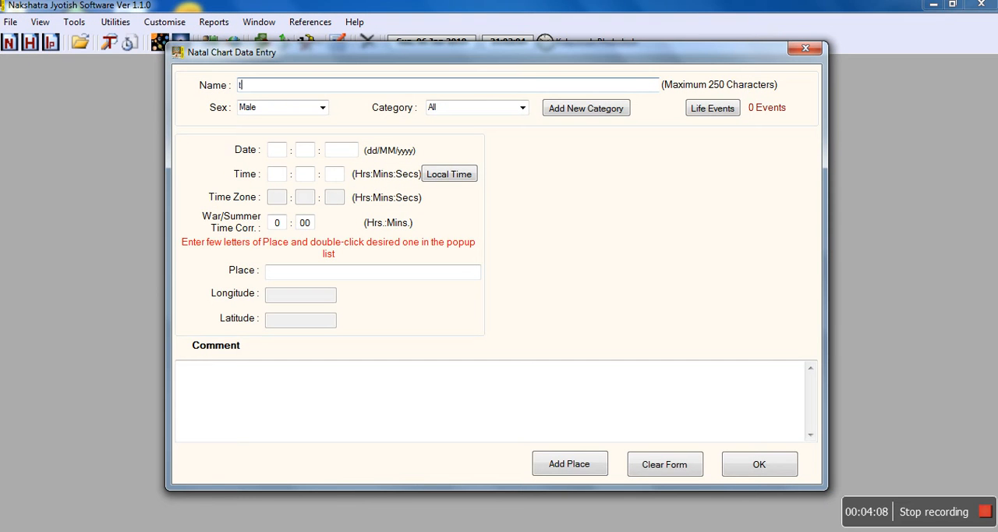
text(win female child)
click(322, 107)
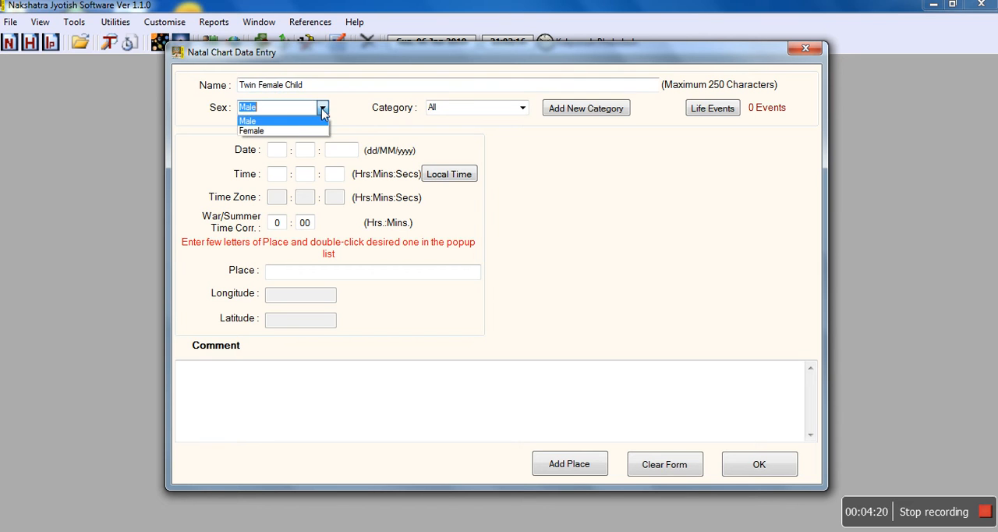
click(264, 131)
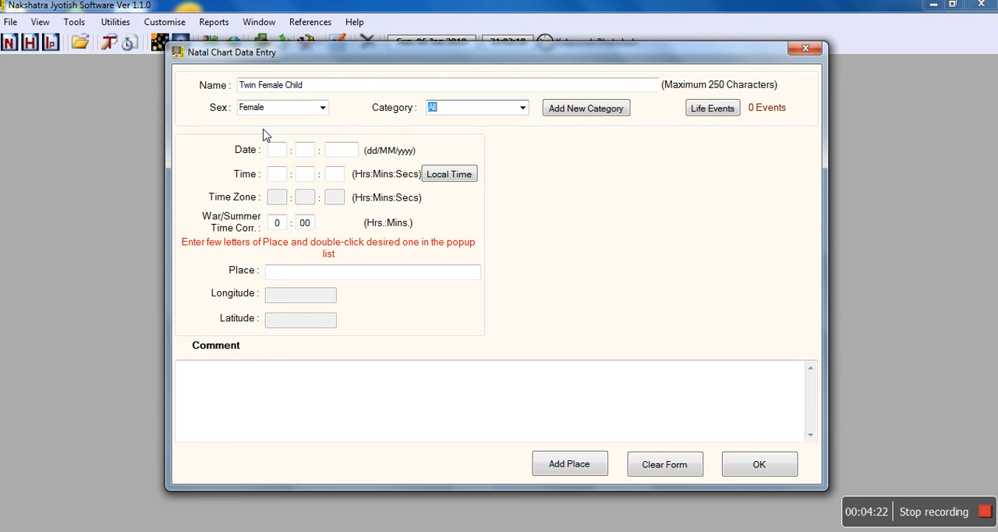
click(522, 109)
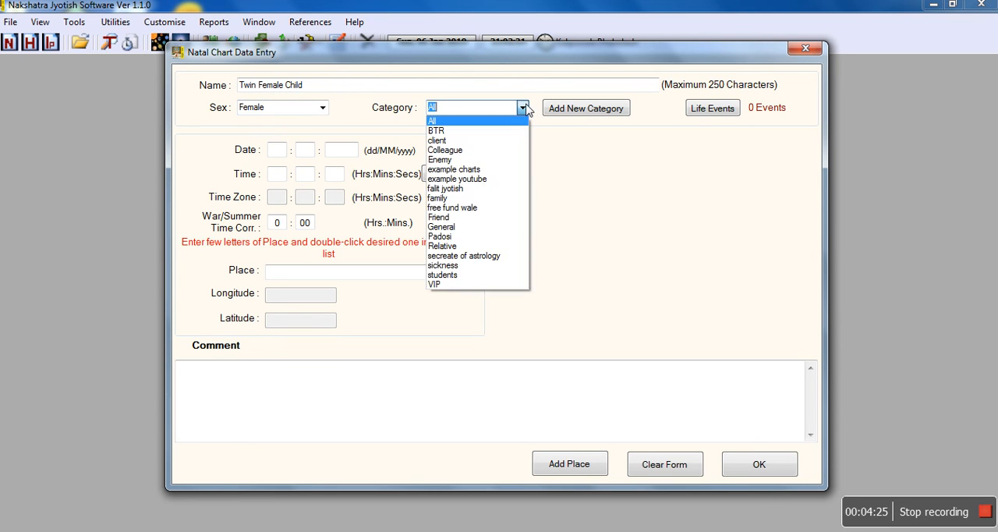
click(464, 131)
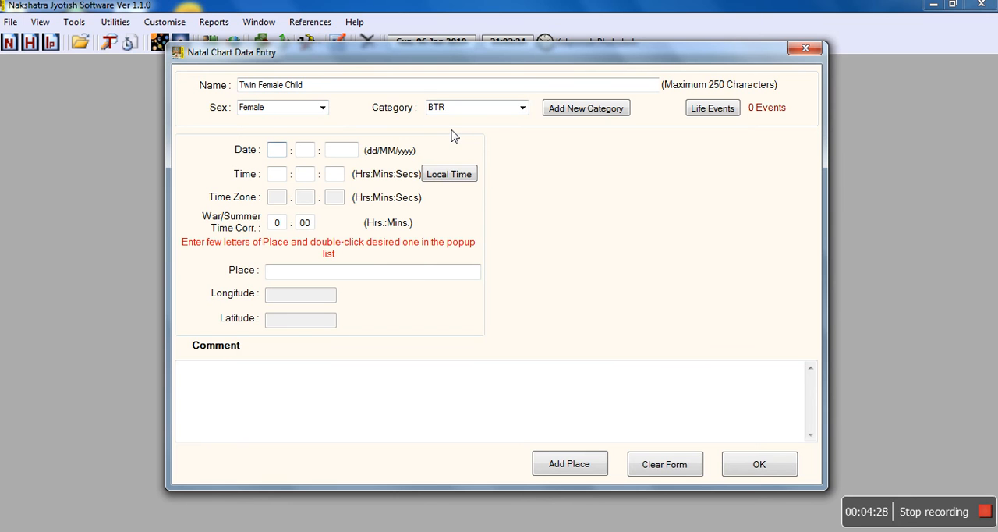
Enter the female twin's date of birth and set the birth time to 08:11:00.
text(1)
text(7)
text(2)
text(01)
text(3)
text(08)
text(11)
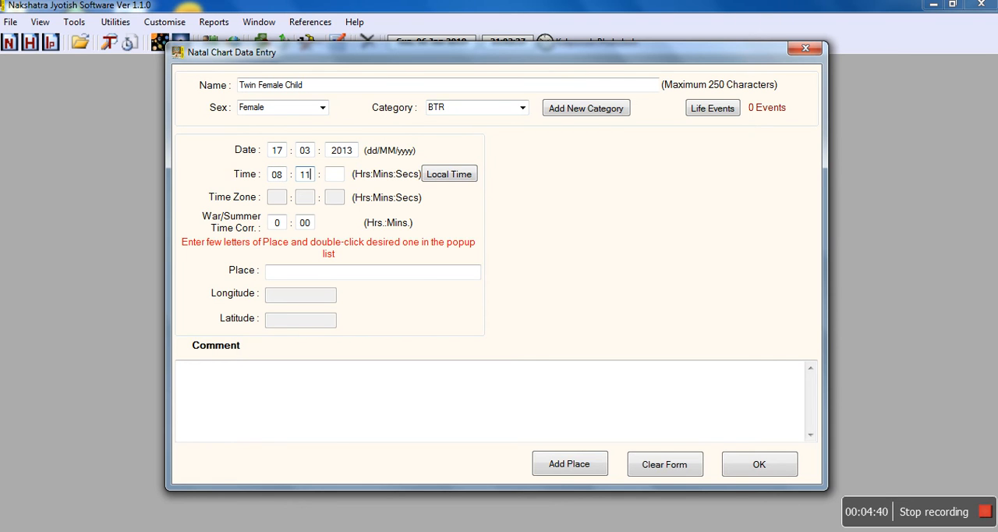
text(00)
text(dhan)
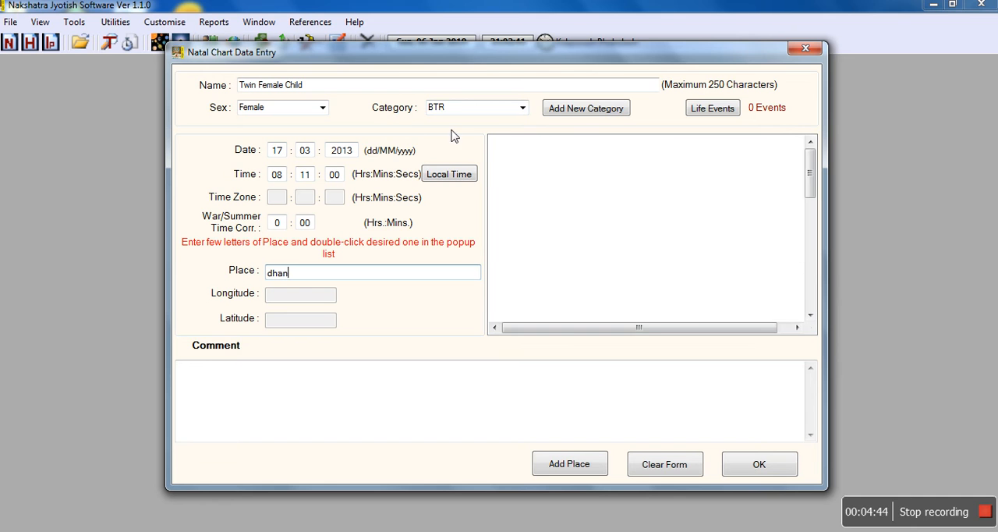
text(bad)
Set the birthplace to Dhanbad - Bihar - India and generate the natal chart.
double_click(543, 158)
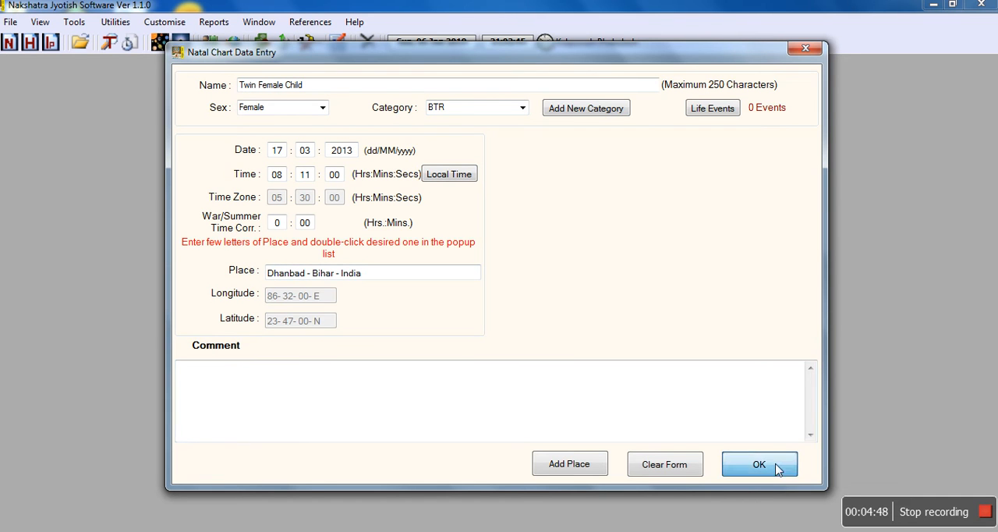
click(759, 464)
click(435, 290)
click(498, 291)
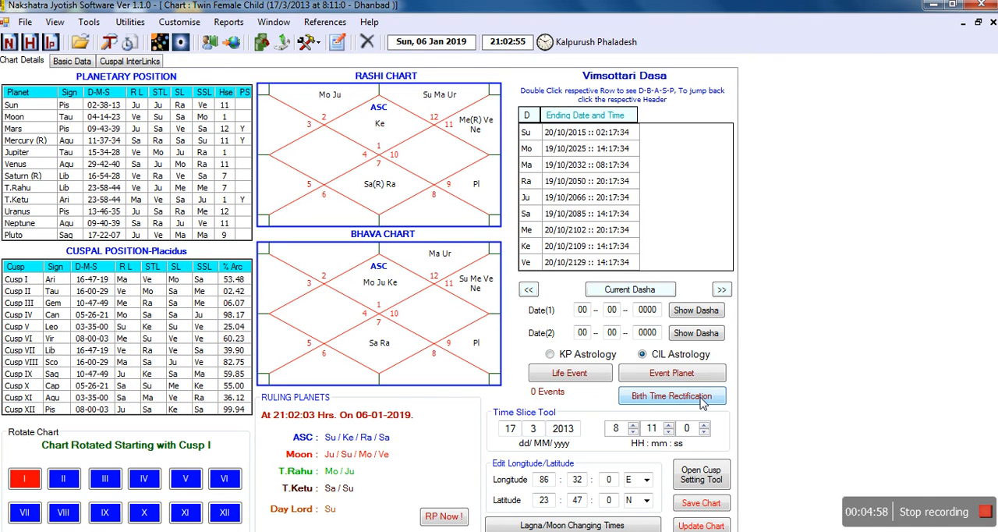
Open birth time rectification and set the genetical connections: 11th cusp to Sun, 9th cusp to Jupiter, and 4th cusp to Rahu.
click(700, 399)
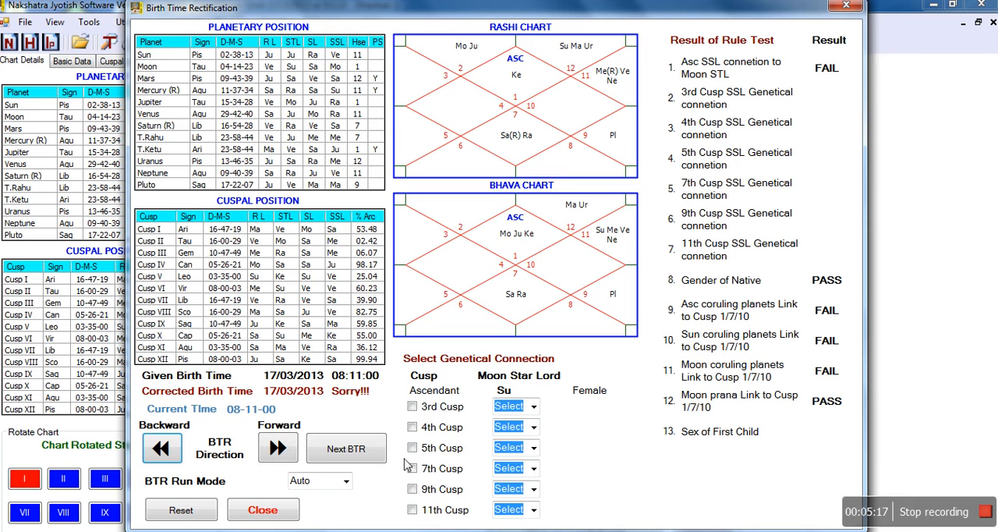
click(412, 509)
click(522, 510)
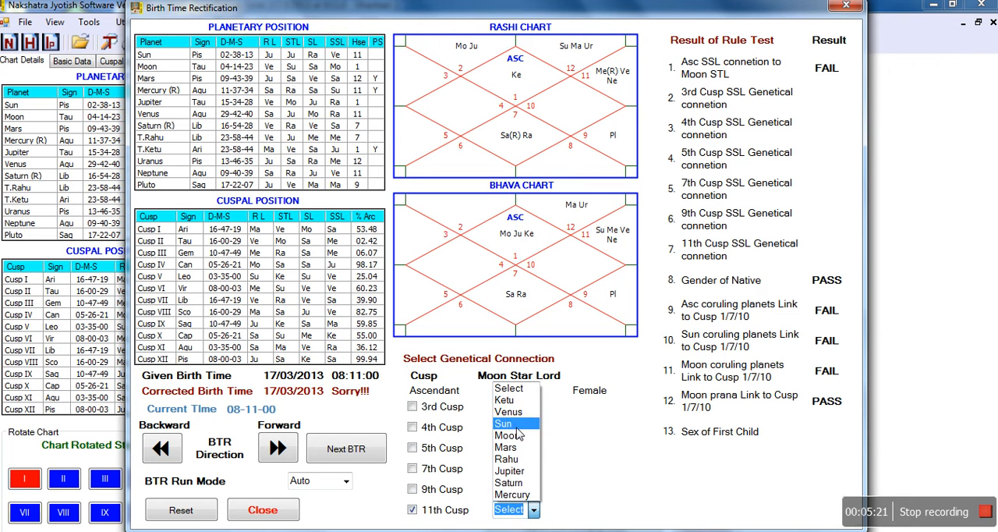
click(503, 424)
click(411, 489)
click(535, 489)
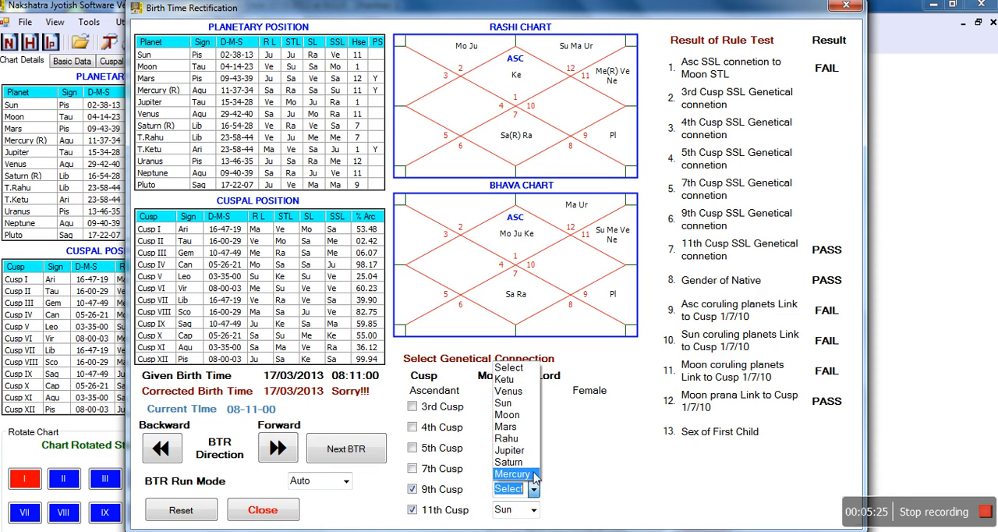
click(516, 451)
click(412, 428)
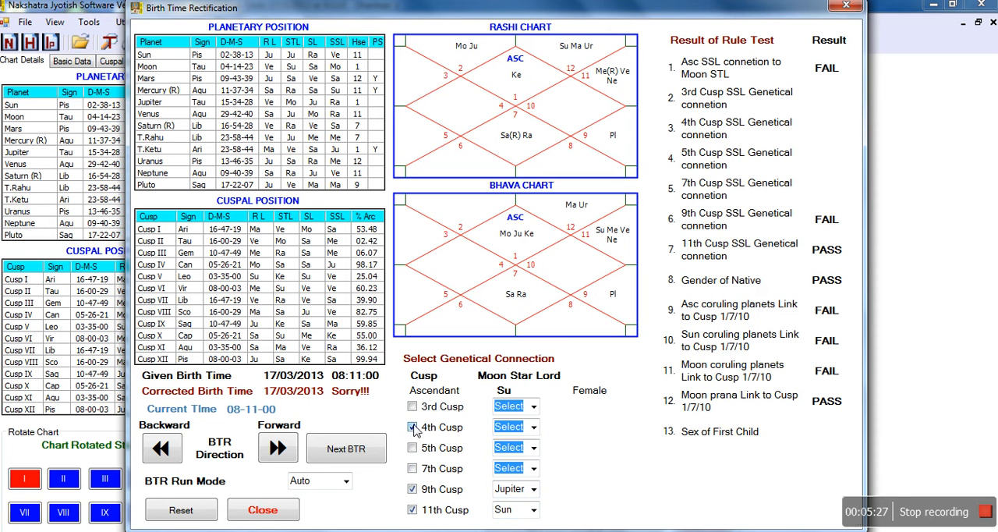
click(534, 426)
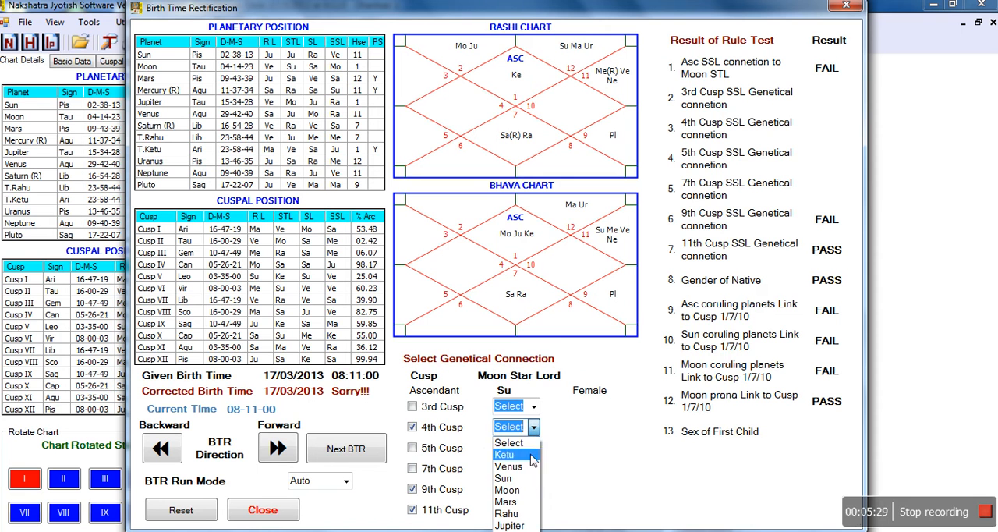
click(523, 513)
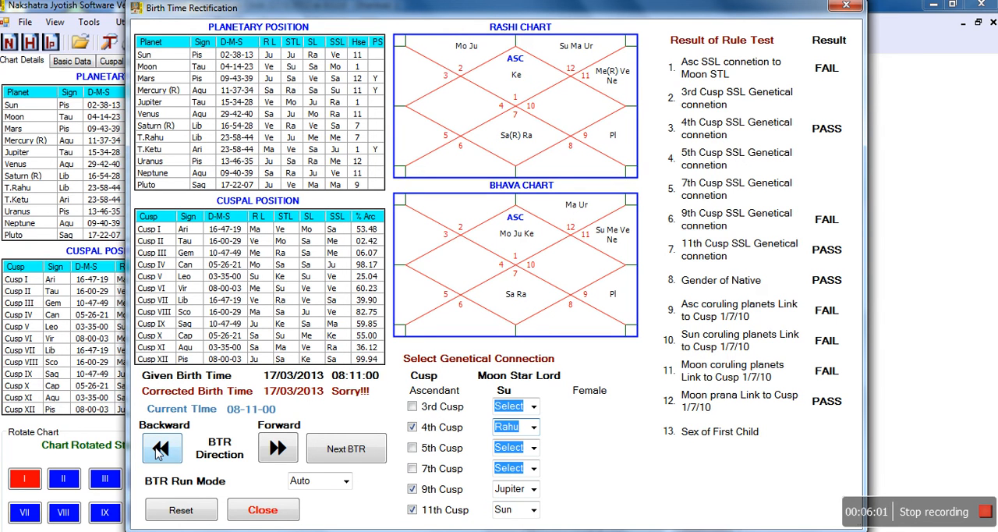
Run the automatic birth time rectification in the backward direction and close the rectification window.
click(159, 452)
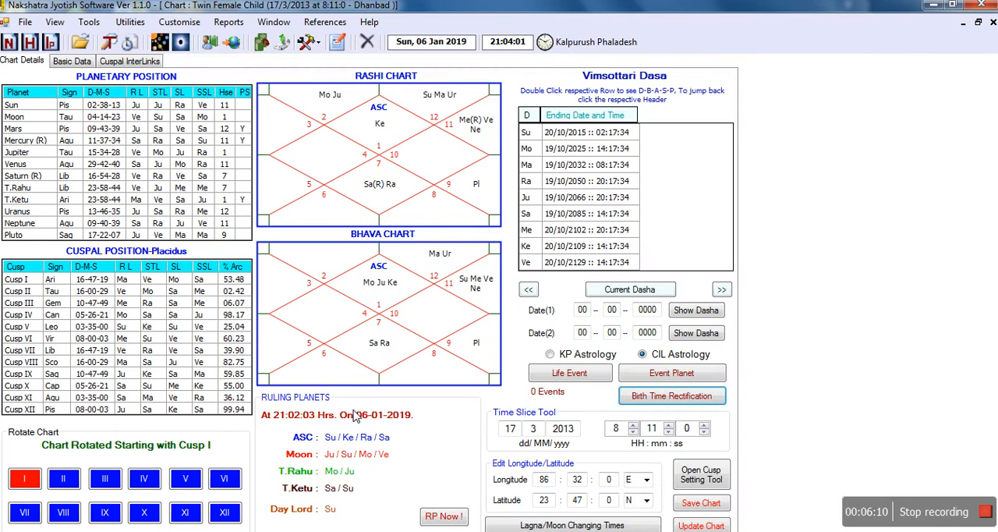
click(679, 400)
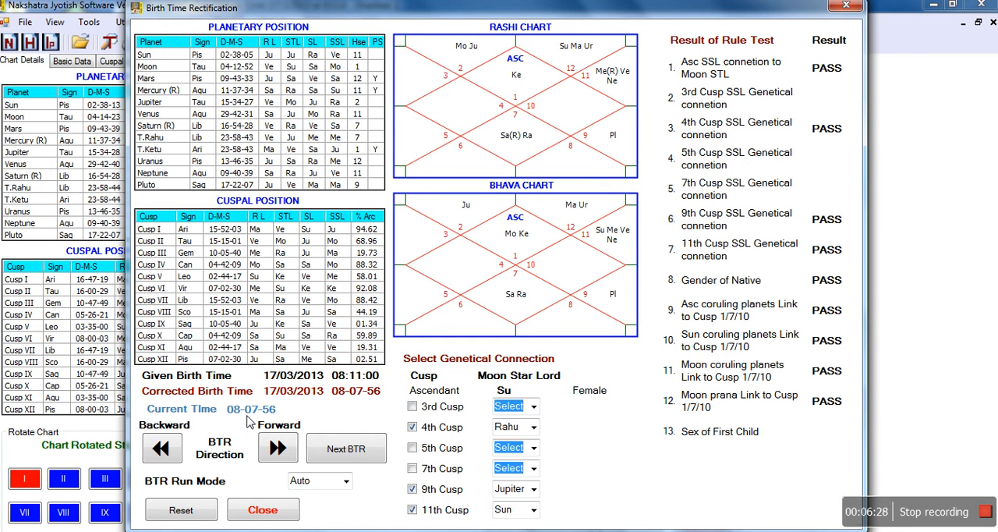
click(262, 514)
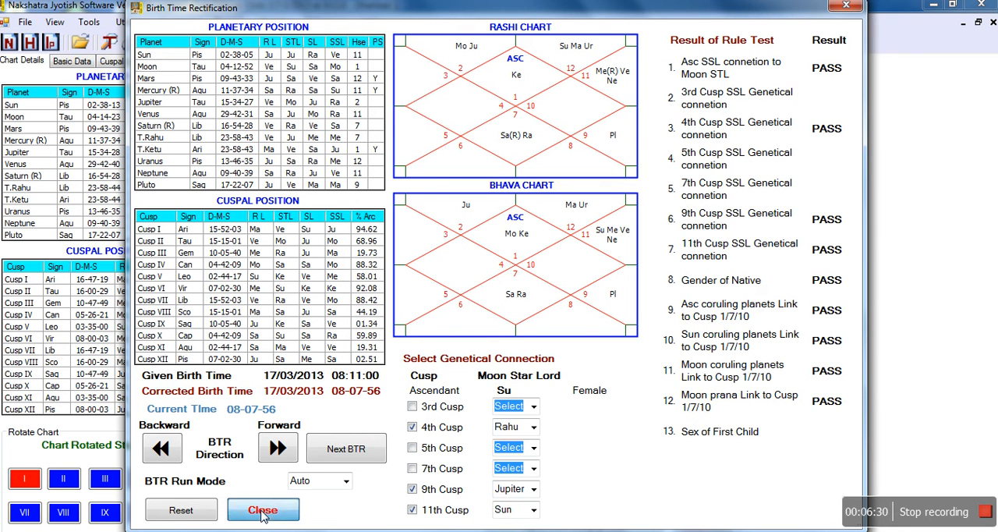
Update the Twin Female Child chart with the corrected birth time and save it.
click(712, 525)
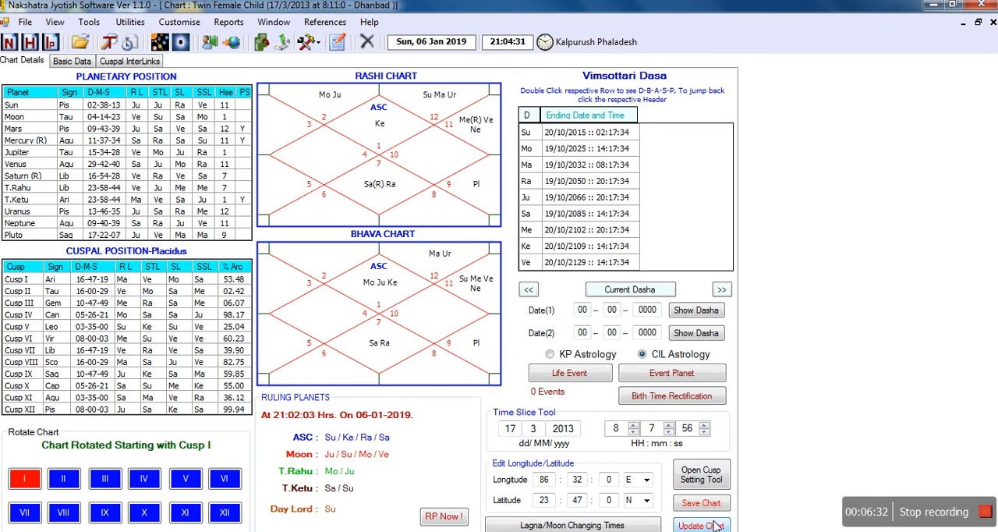
click(710, 505)
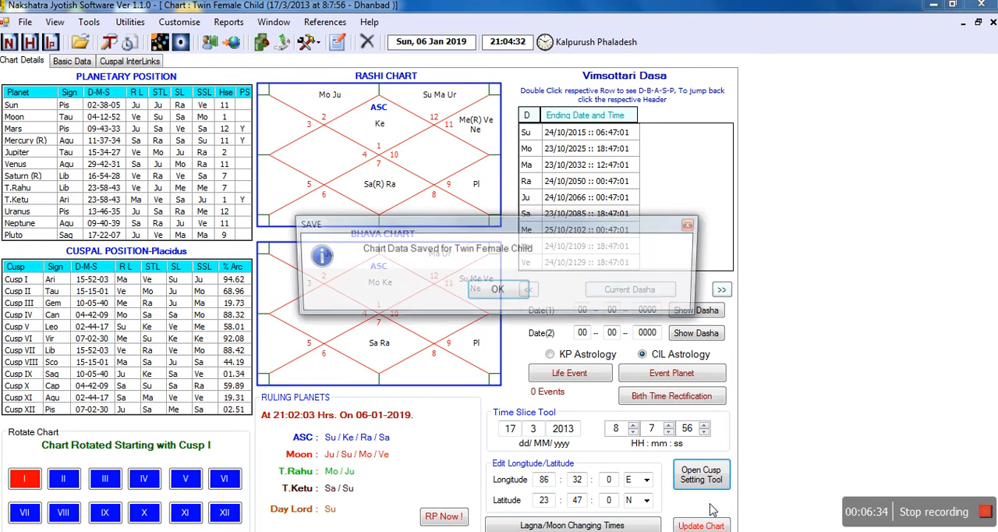
click(498, 291)
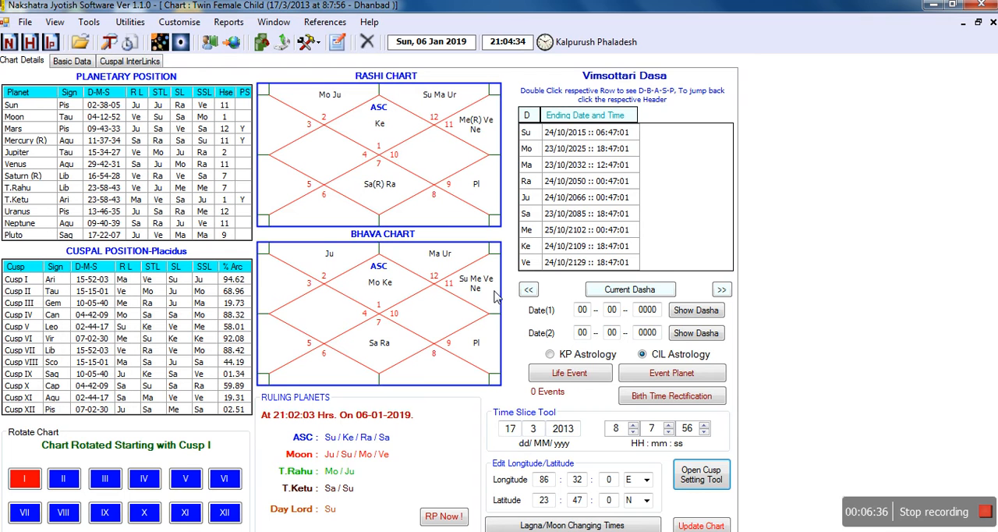
Start another natal chart named Twin Son, keeping sex Male and assigning category BTR.
click(254, 531)
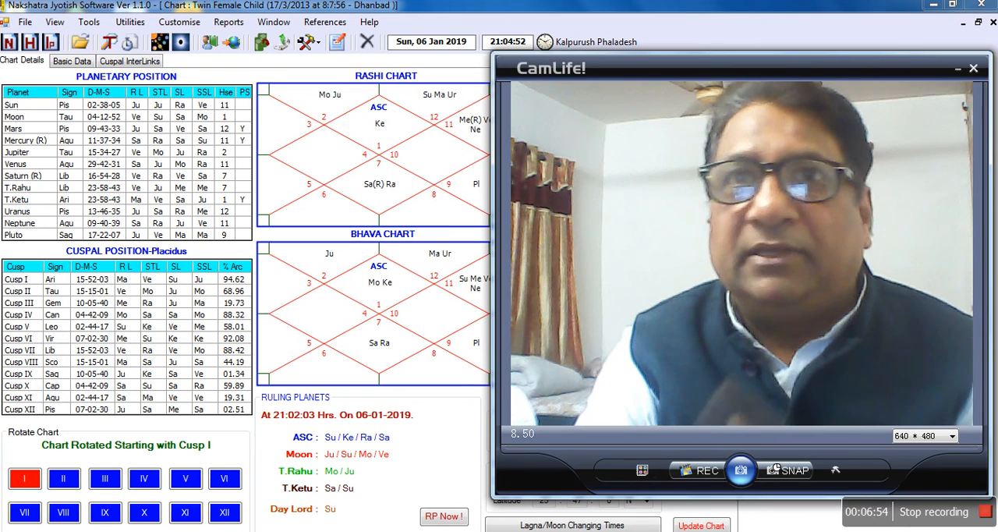
click(27, 23)
click(27, 22)
click(30, 25)
click(32, 27)
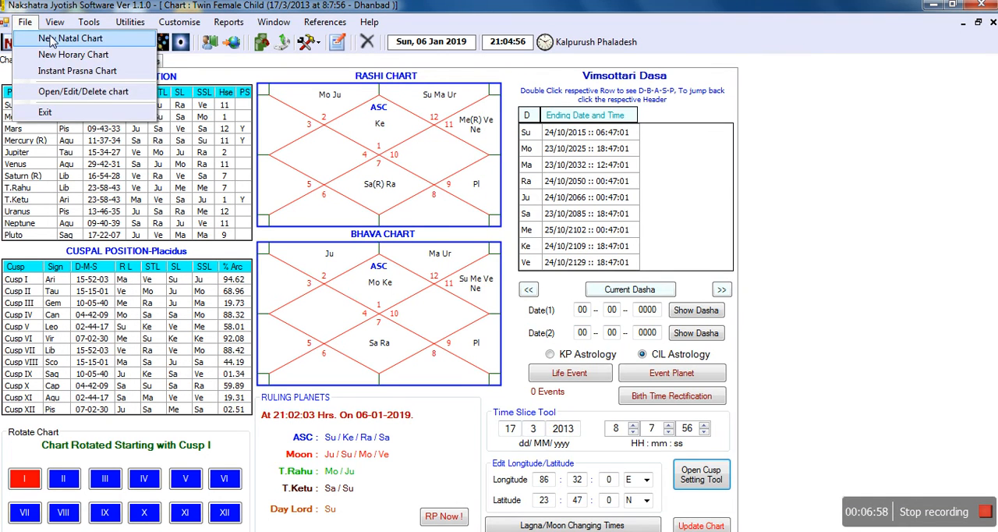
click(48, 38)
text(t)
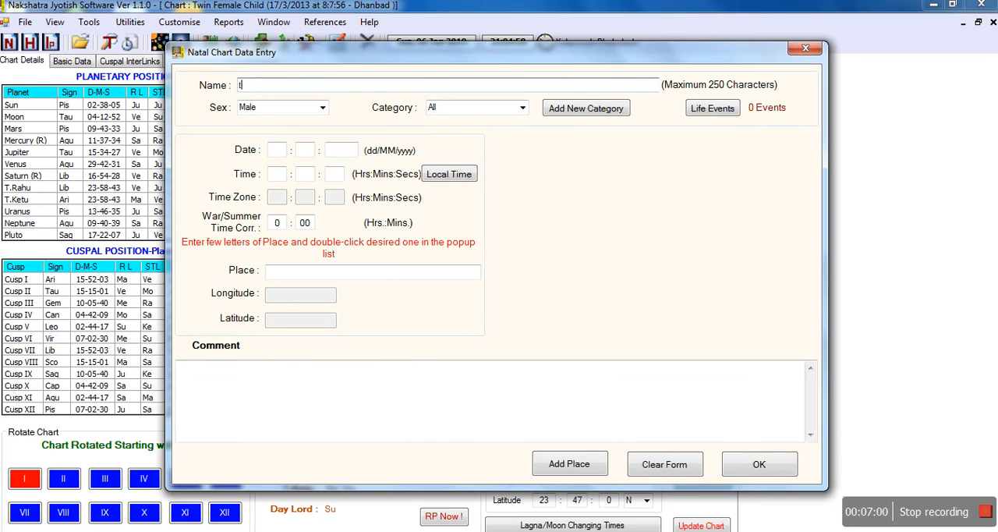
text(win son)
click(522, 108)
click(465, 131)
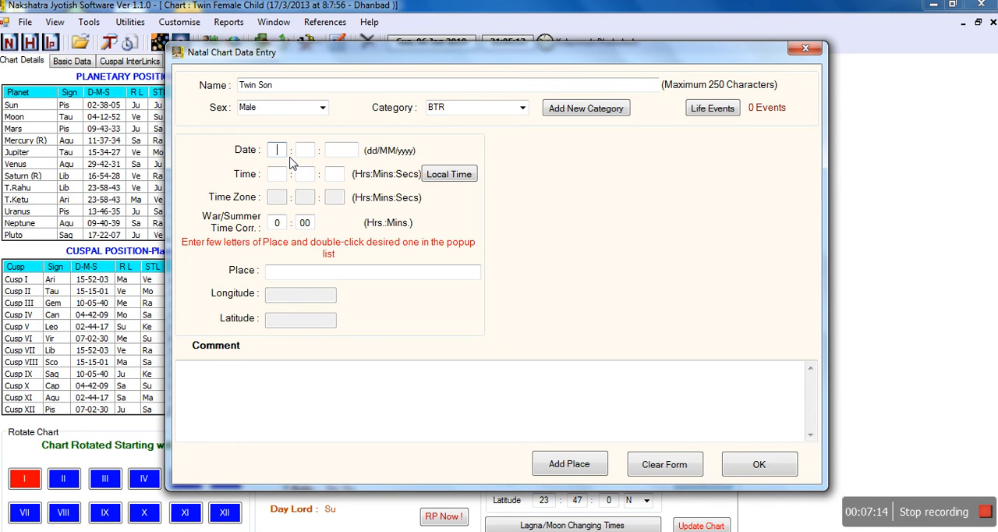
Enter the male twin's date of birth and set the birth time to 08:07:49.
text(17 : 03 : 2013)
key(alt+Tab)
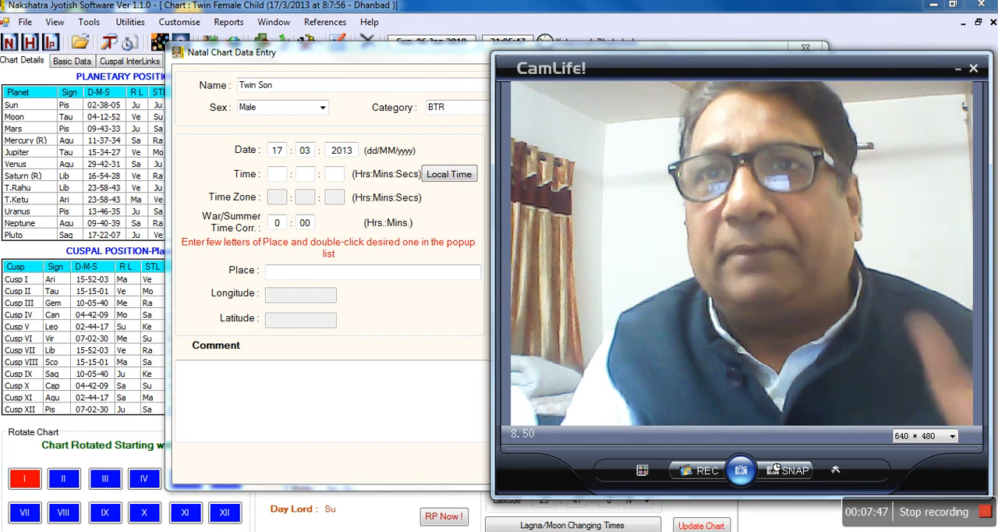
click(281, 176)
text(08)
text(07)
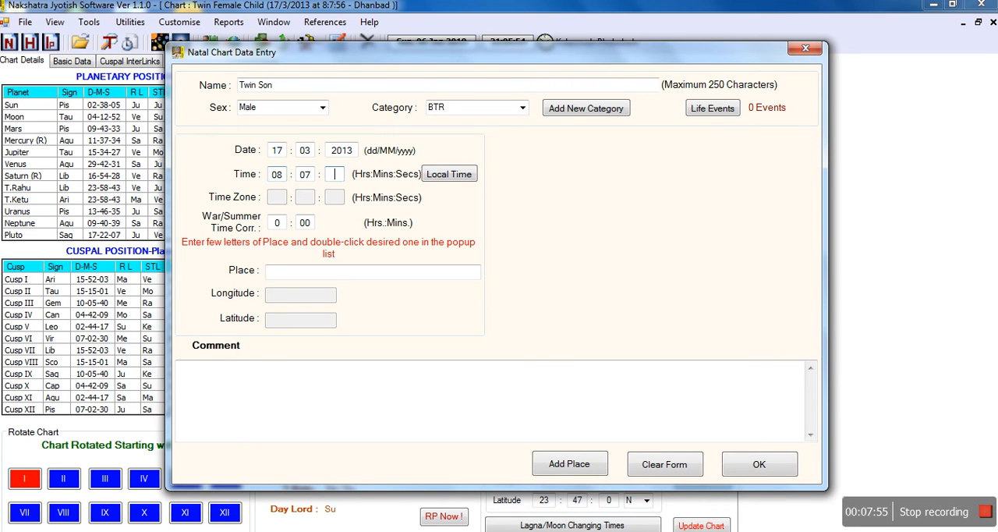
text(49)
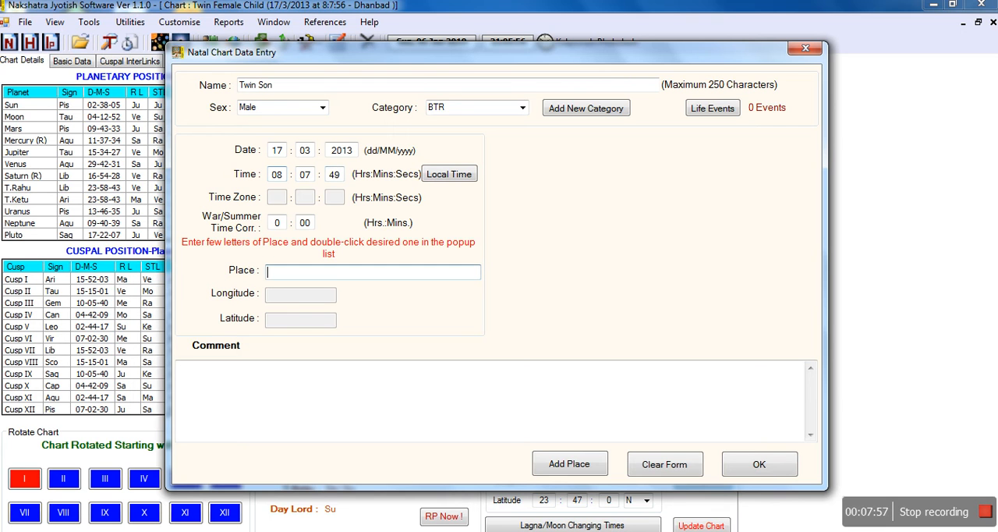
text(dha)
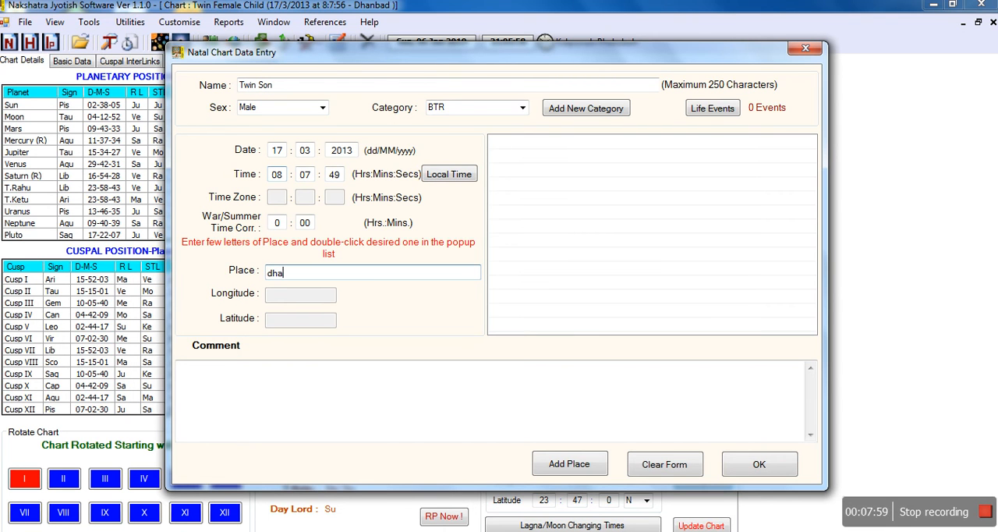
text(nbad)
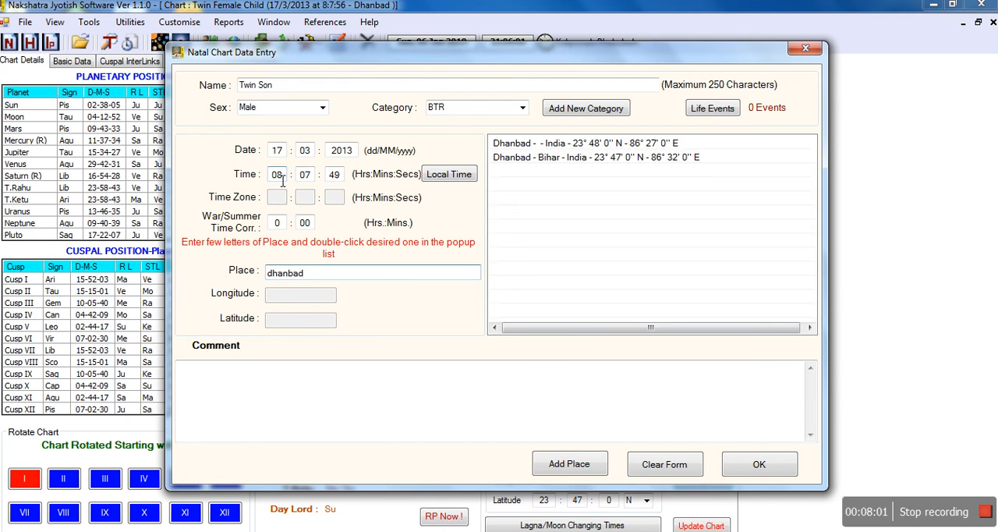
Set the birthplace to Dhanbad - Bihar - India and save the Twin Son chart data.
double_click(525, 157)
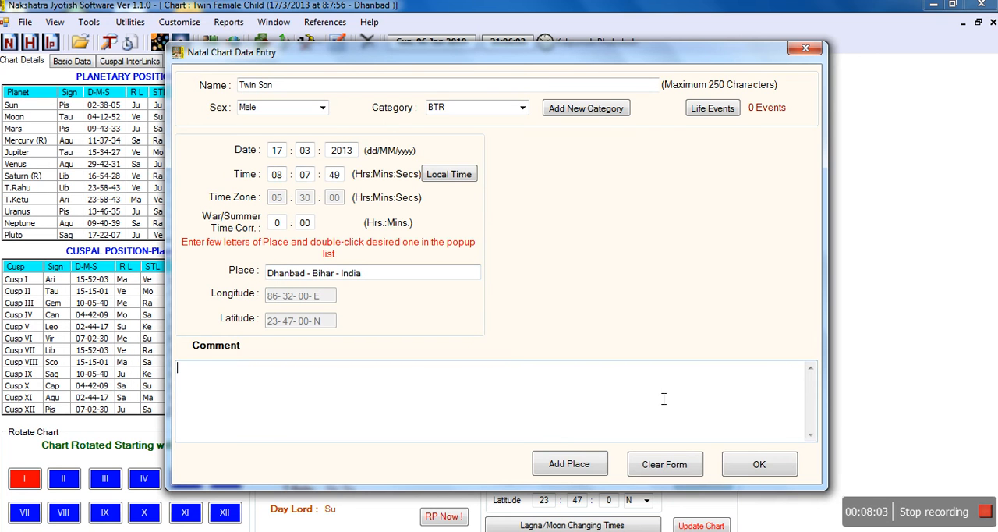
click(782, 478)
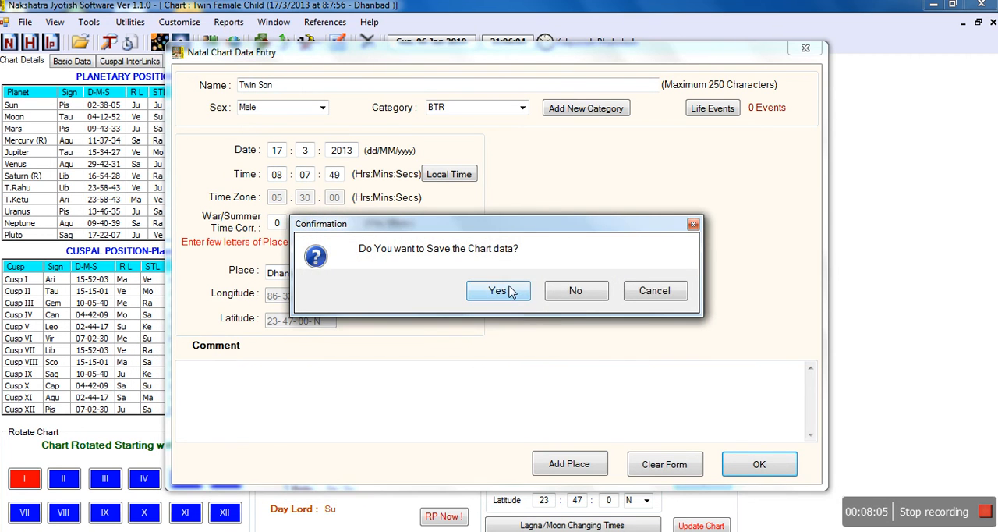
click(511, 291)
click(510, 291)
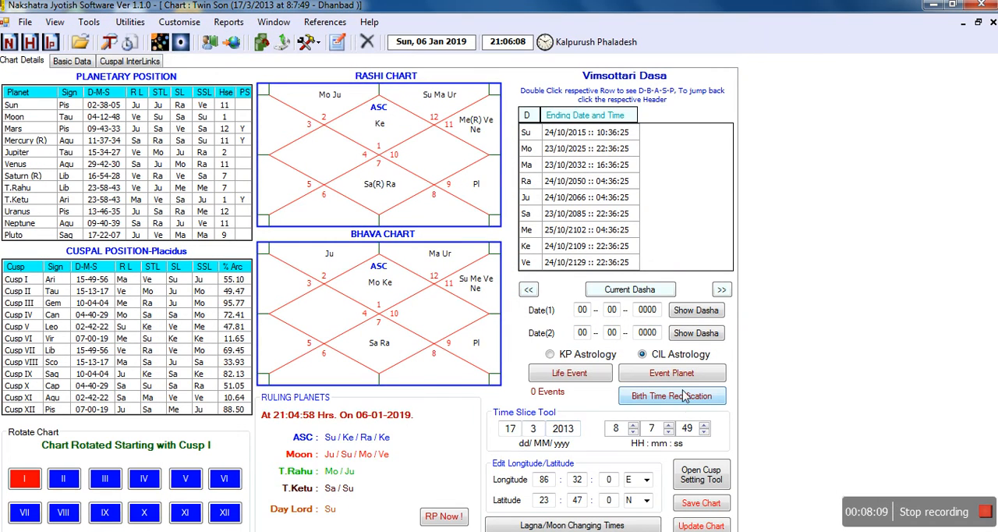
Open birth time rectification for Twin Son and set genetical connections: 3rd cusp Sun, 4th cusp Rahu, 9th cusp Jupiter.
click(673, 396)
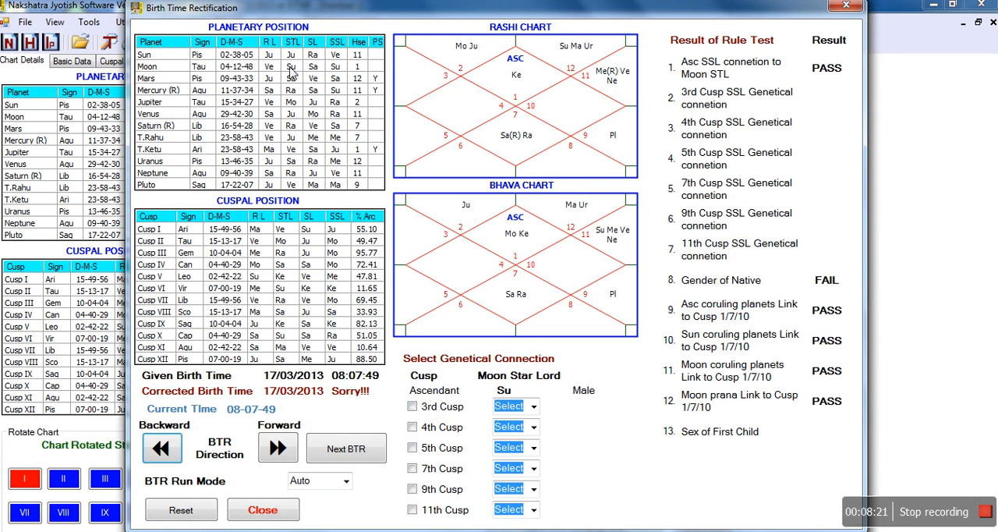
click(412, 406)
click(530, 407)
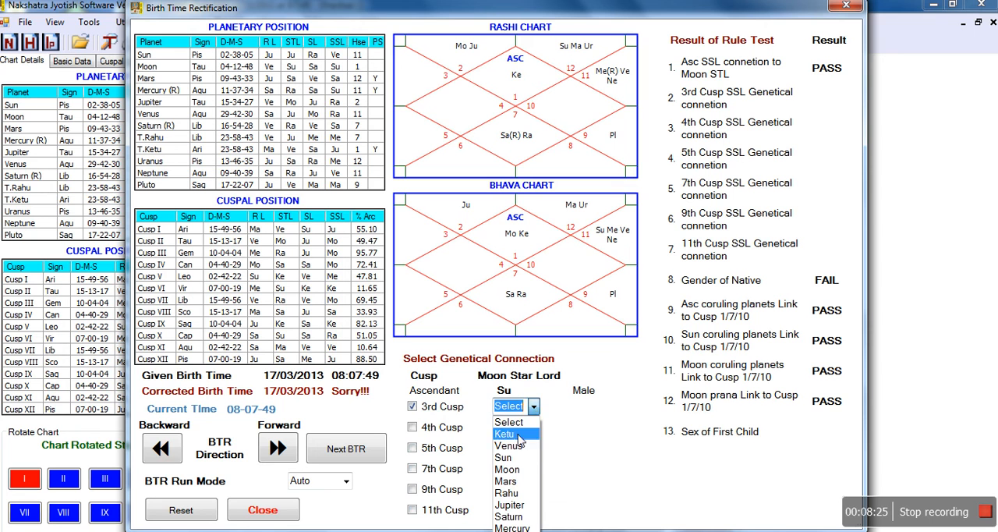
click(519, 462)
click(412, 427)
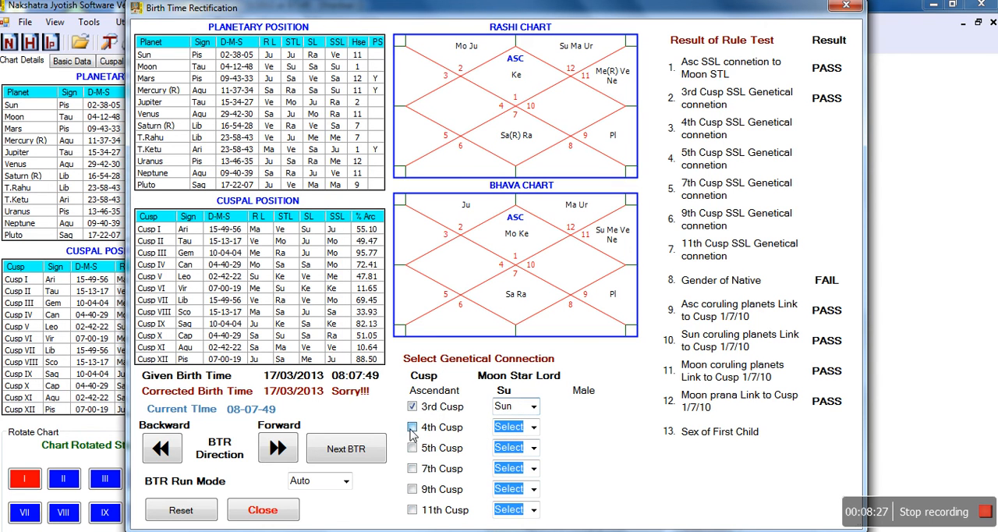
click(535, 427)
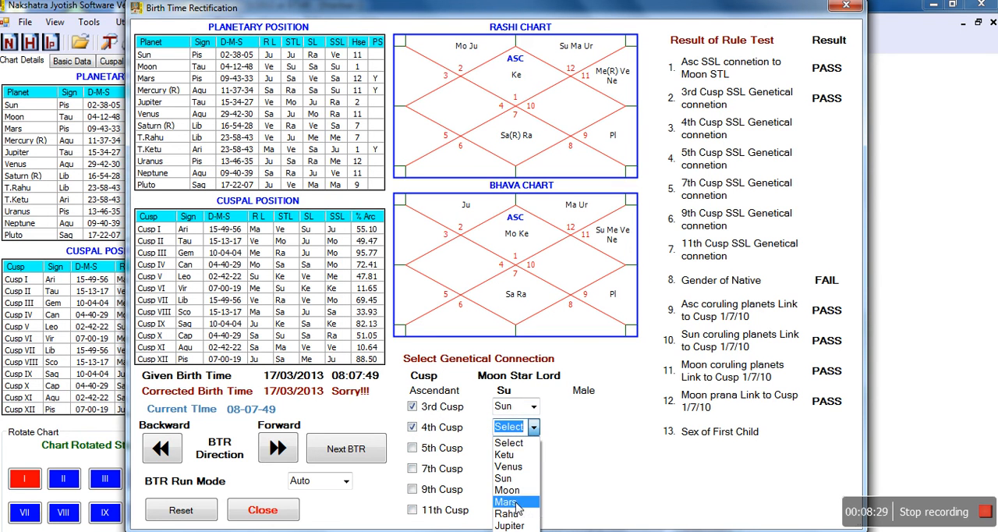
click(514, 513)
click(412, 489)
click(533, 489)
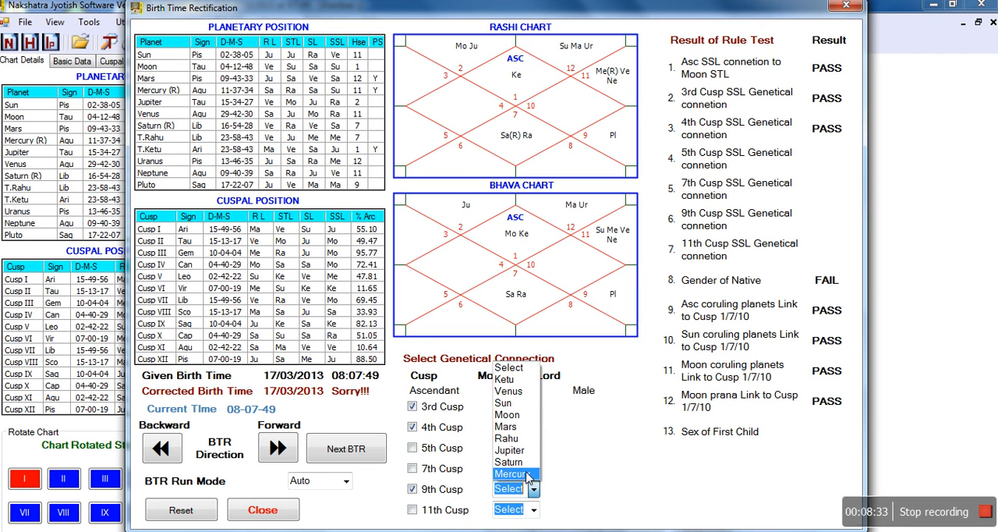
click(522, 457)
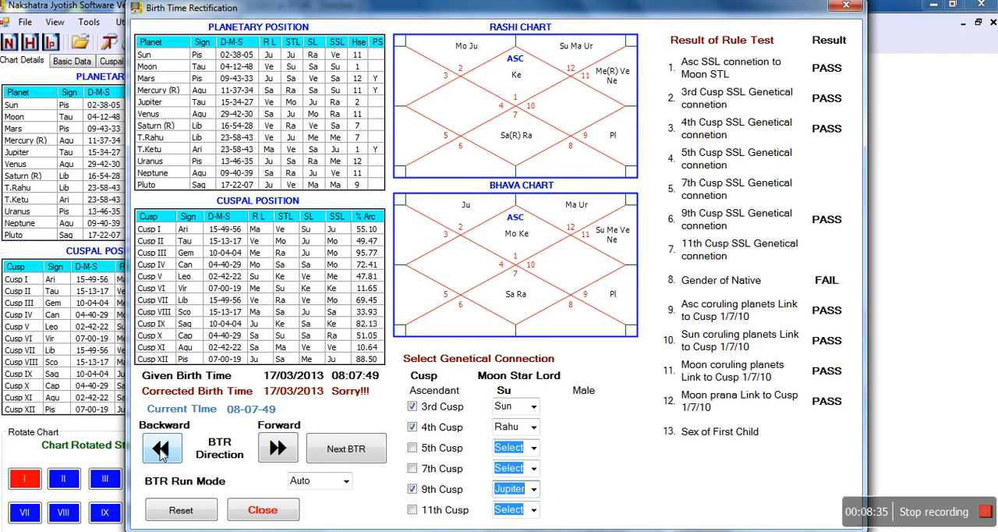
Run the automatic rectification in the backward direction, continue to further corrected birth times with Next BTR, and close the rectification window.
click(161, 452)
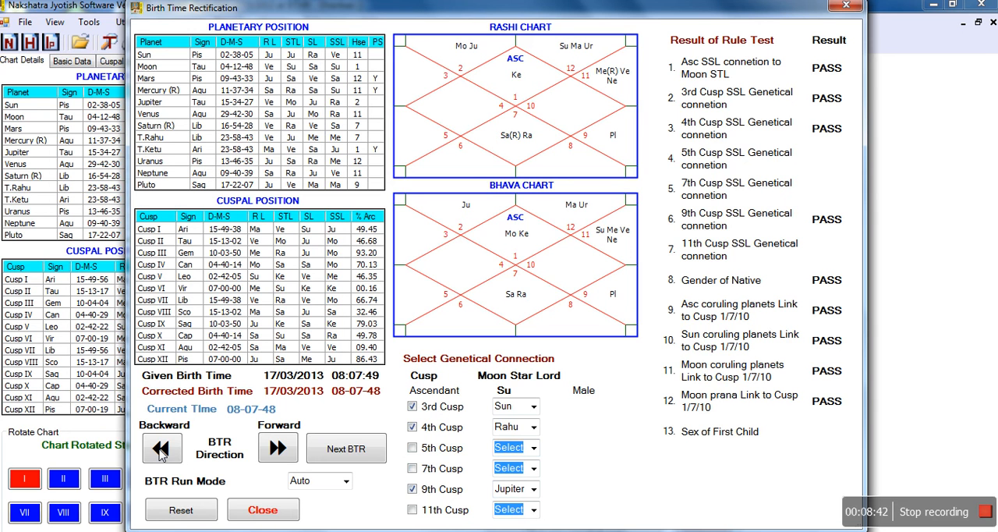
click(347, 450)
click(348, 451)
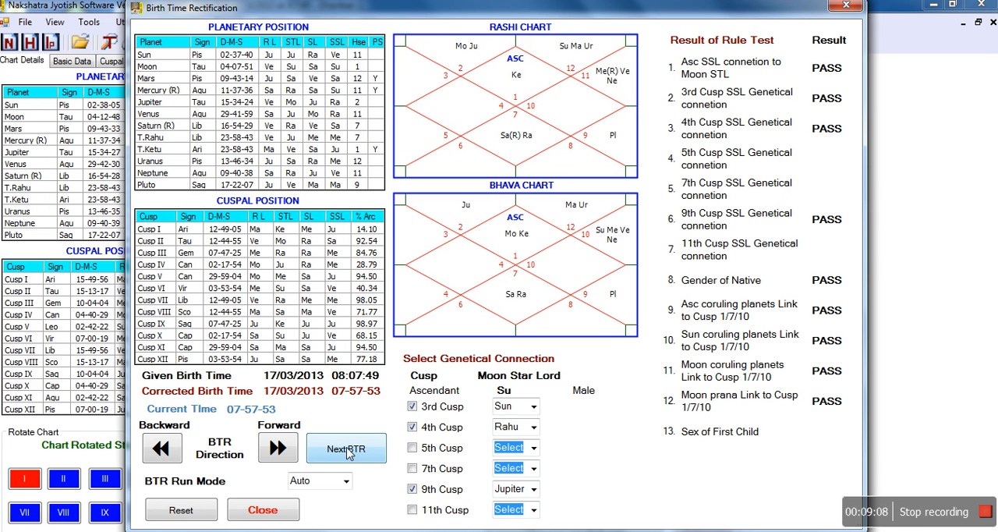
click(263, 513)
Update the Twin Son chart with the corrected birth time and save it.
click(706, 524)
click(702, 503)
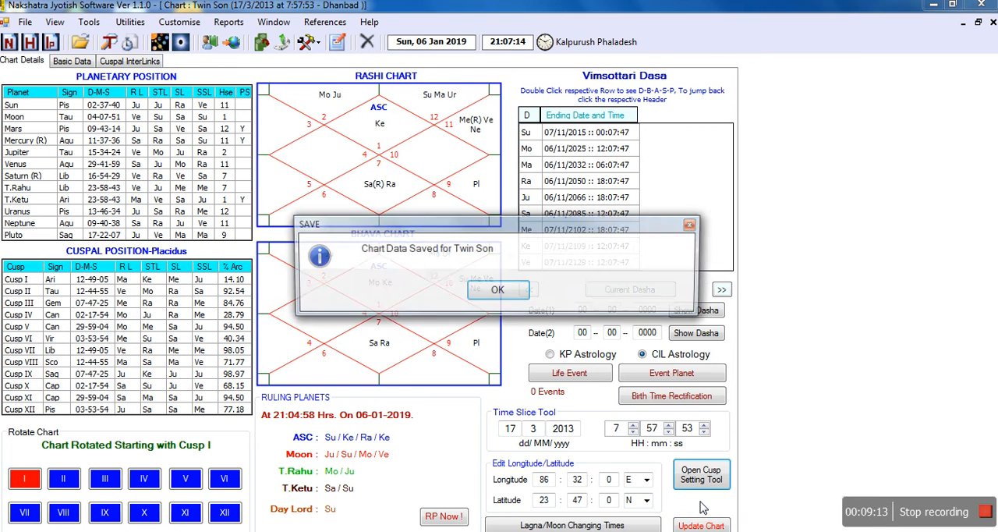
click(501, 294)
click(266, 530)
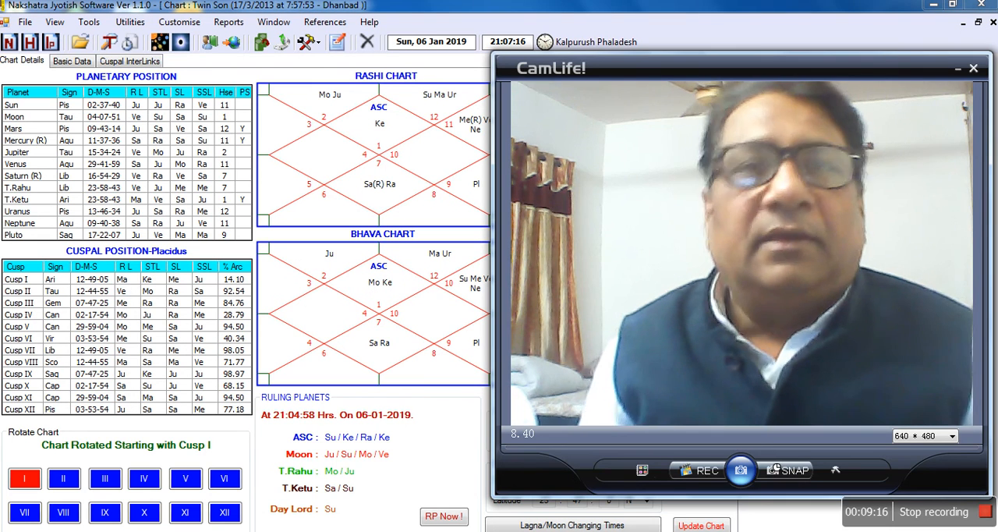